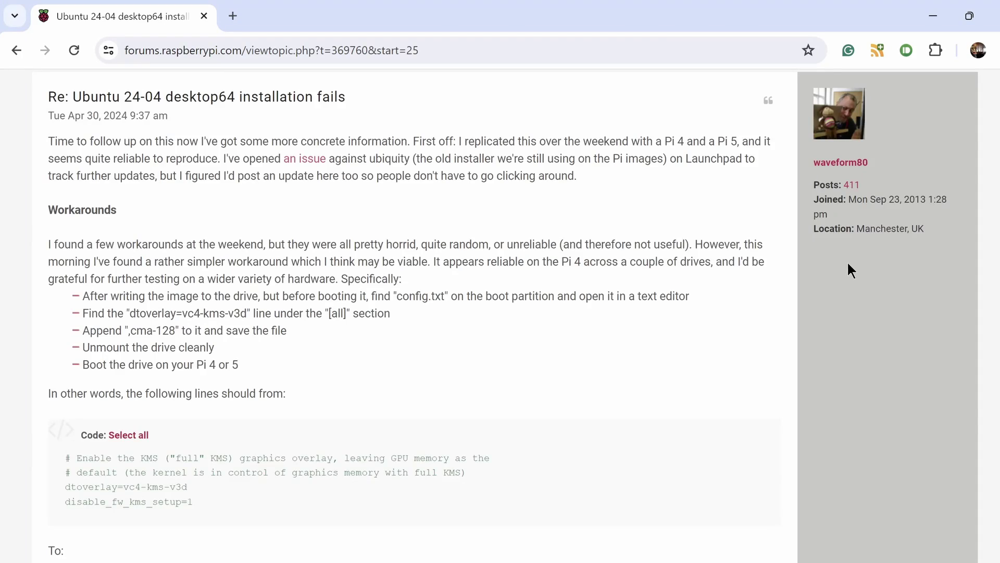
# Step: Scroll the forum thread past the config.txt code blocks to the Root Cause and Fixes section
pyautogui.scroll(-10, 822, 256)
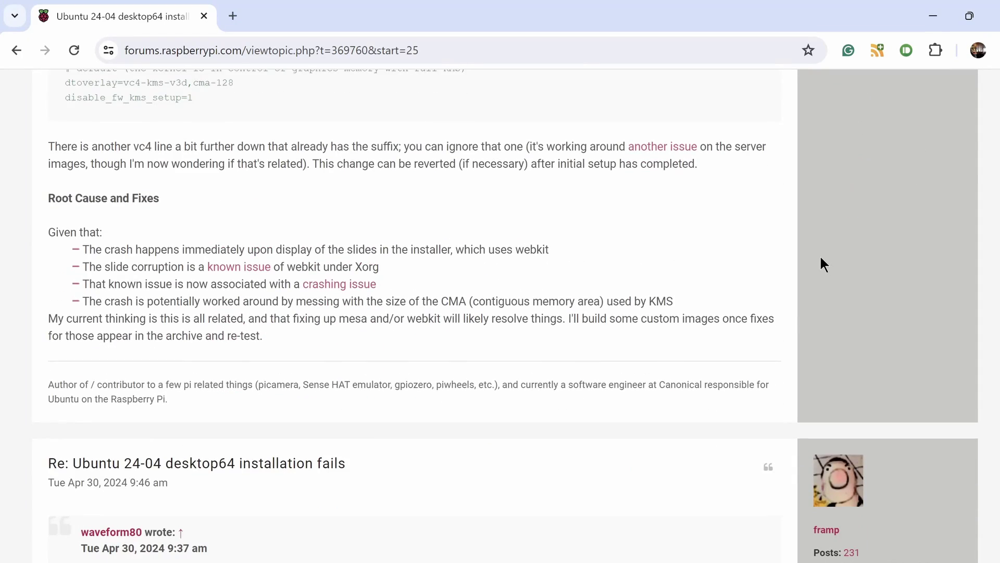
pyautogui.scroll(-10, 820, 257)
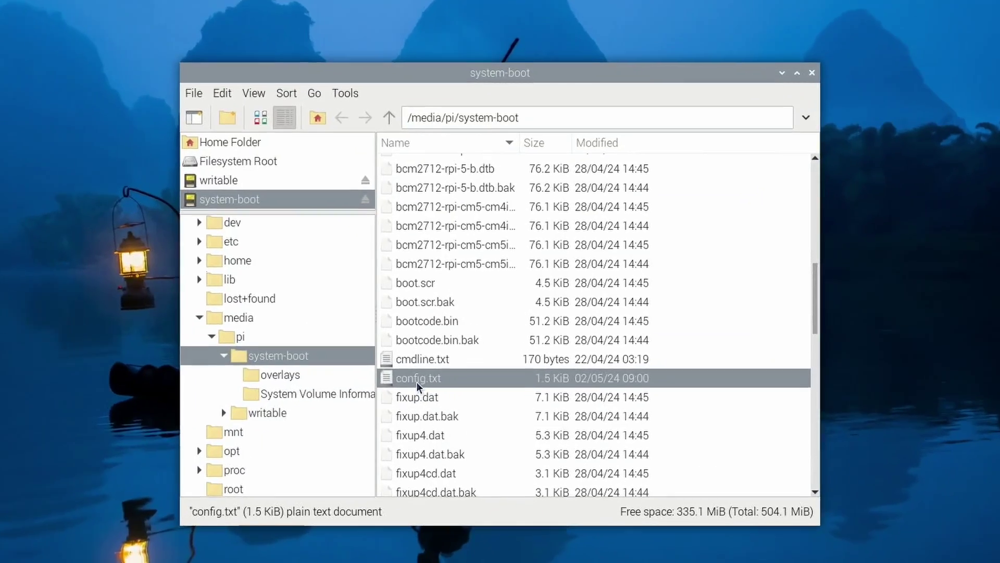
# Step: Open config.txt from /media/pi/system-boot in Mousepad and type 'dtparam' on a new line
pyautogui.doubleClick(426, 369)
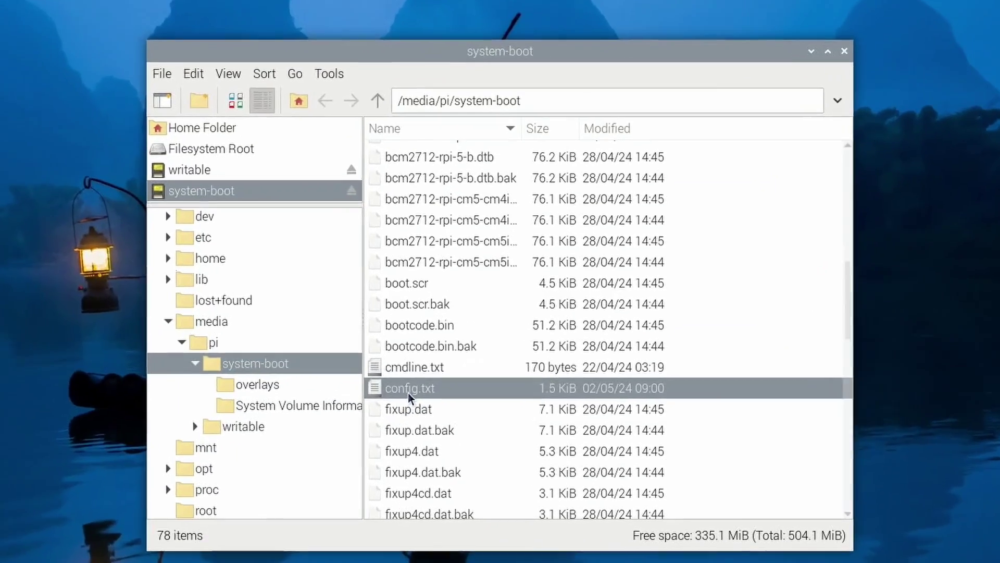
pyautogui.write('dtparam')
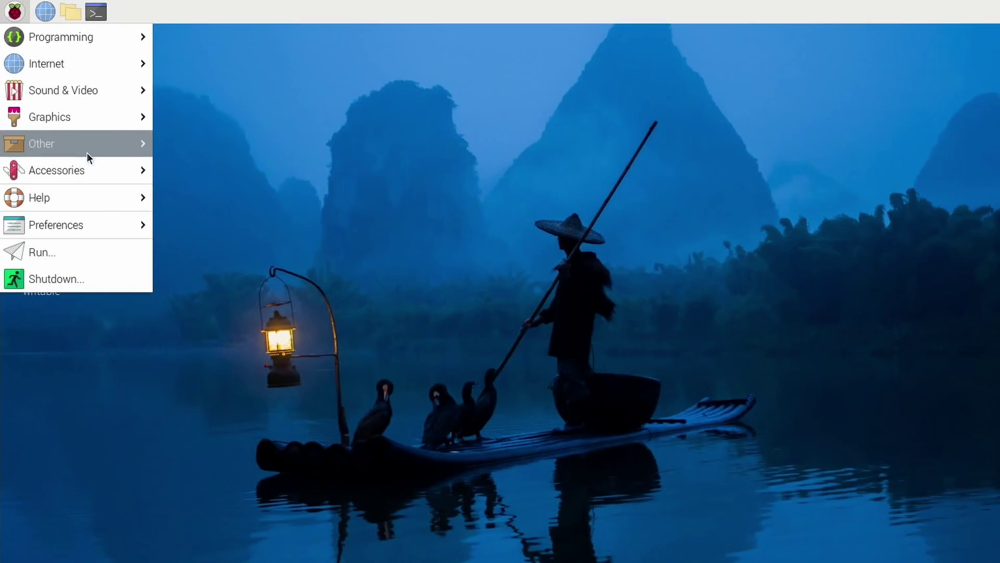
# Step: Start SD Card Copier from Accessories and list the devices available to copy from
pyautogui.moveTo(139, 187)
pyautogui.click(268, 360)
pyautogui.click(755, 387)
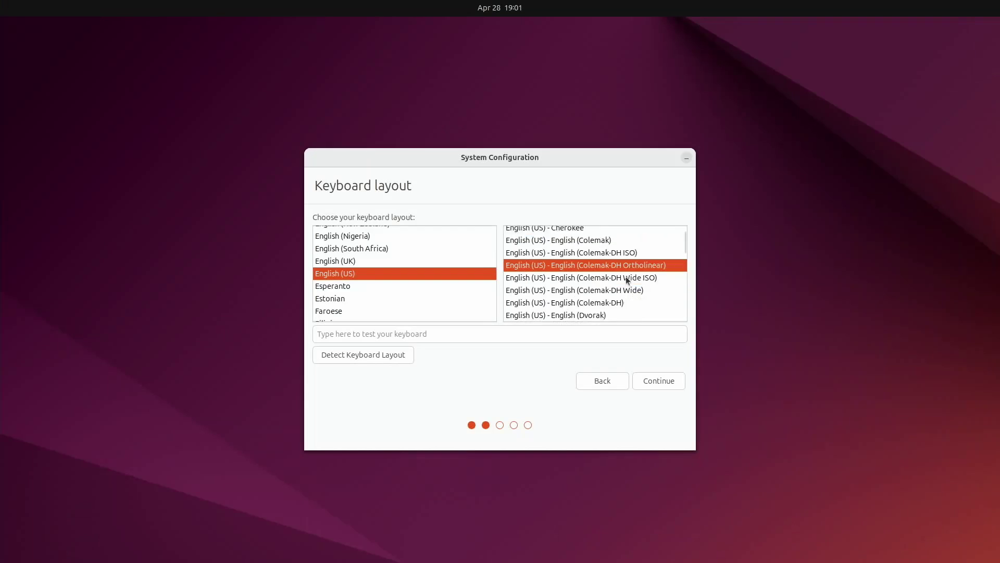
# Step: Choose the English (US, intl., with dead keys) layout and continue past Where are you?
pyautogui.scroll(-5, 627, 280)
pyautogui.click(631, 284)
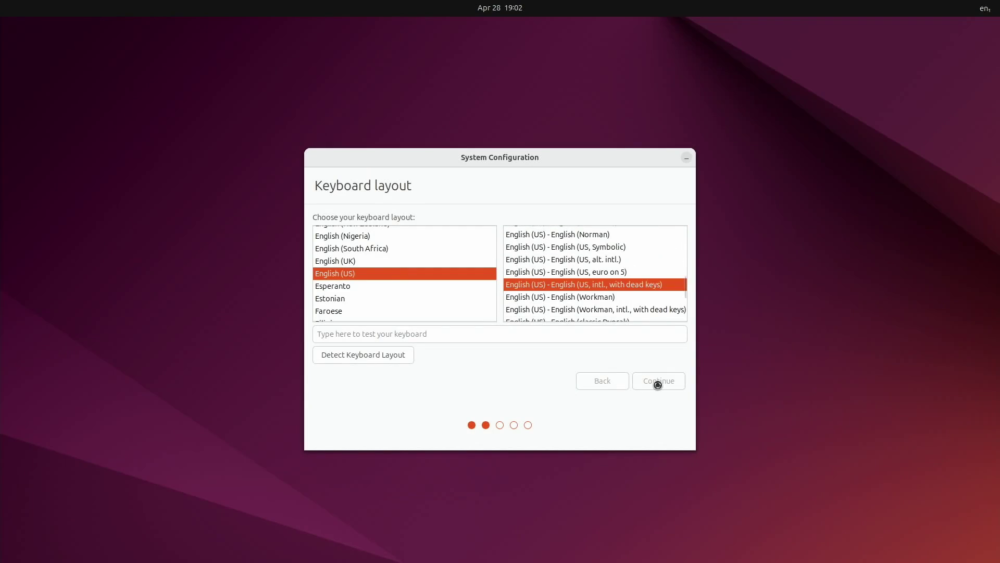
pyautogui.click(657, 381)
pyautogui.click(654, 381)
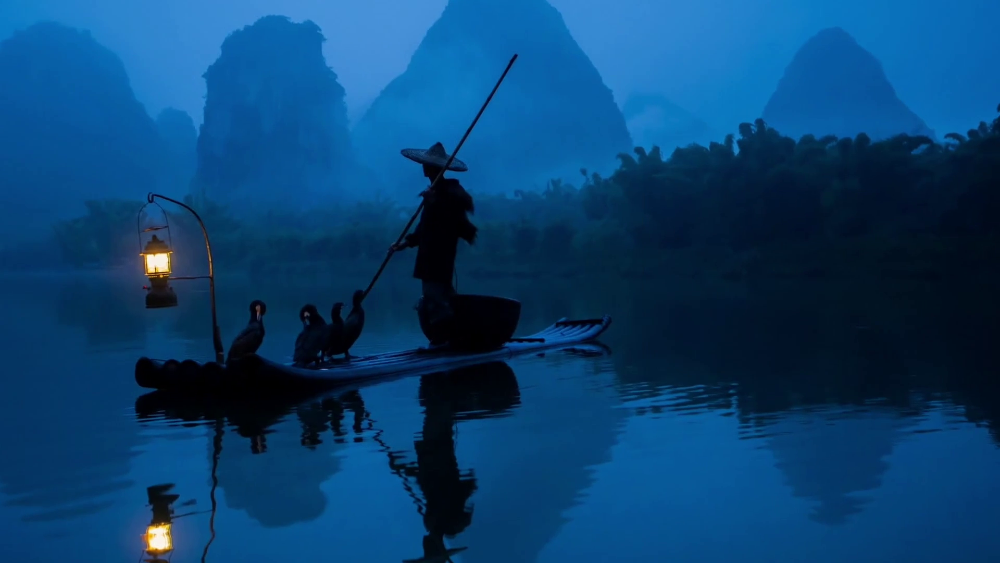
# Step: Open LXTerminal with Ctrl+Alt+T and run lsblk to list the block devices
pyautogui.hotkey('ctrl', 'alt', 't')
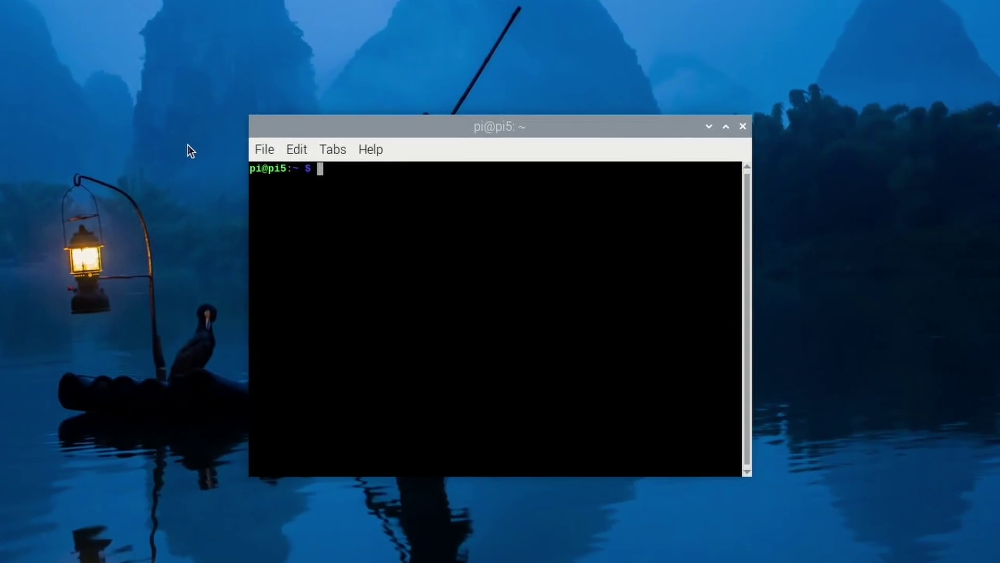
pyautogui.write('lsblk')
pyautogui.press('Return')
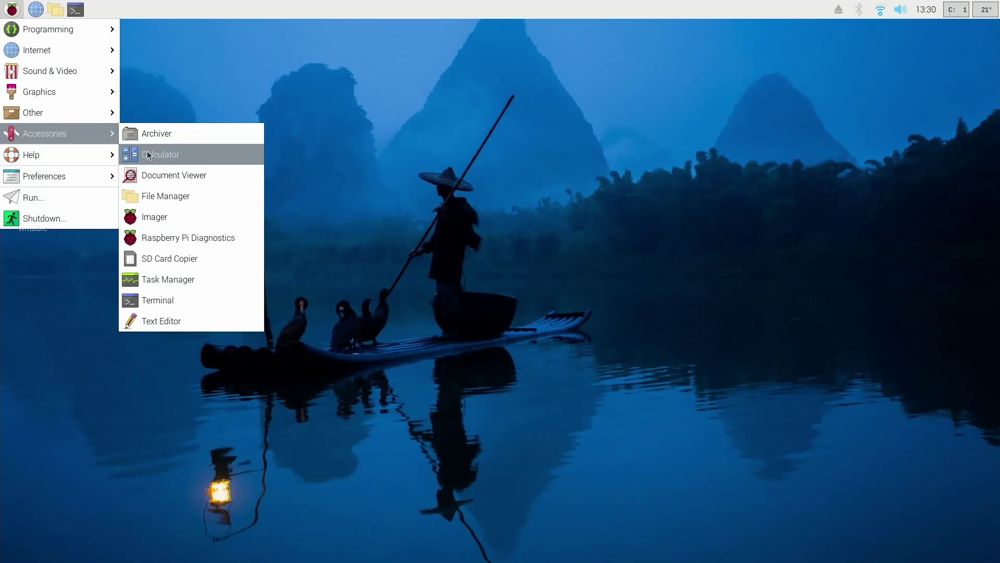
# Step: Set SD Card Copier to copy from SL32G to SSD94-25 63CG-PB (/dev/sda)
pyautogui.click(191, 255)
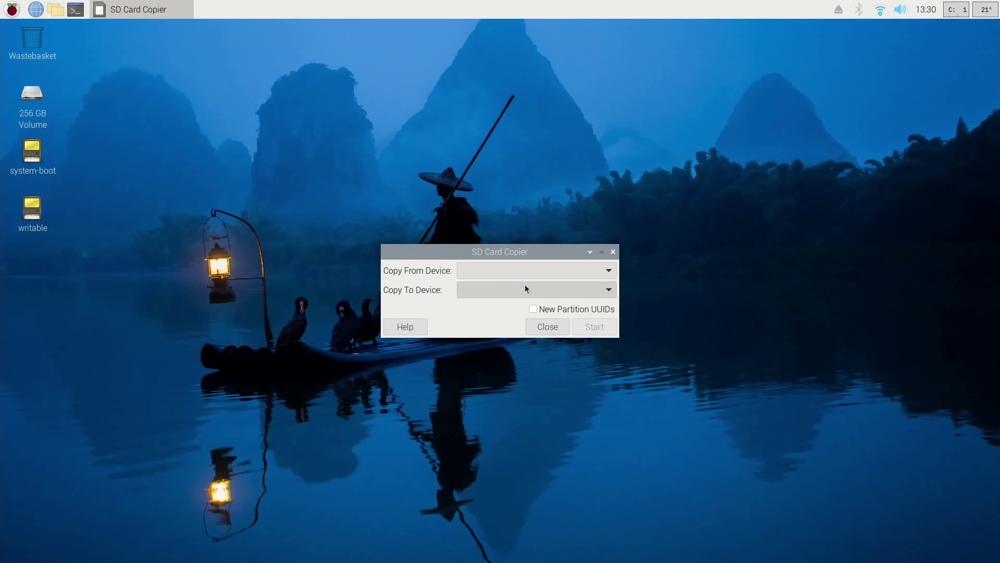
pyautogui.click(531, 268)
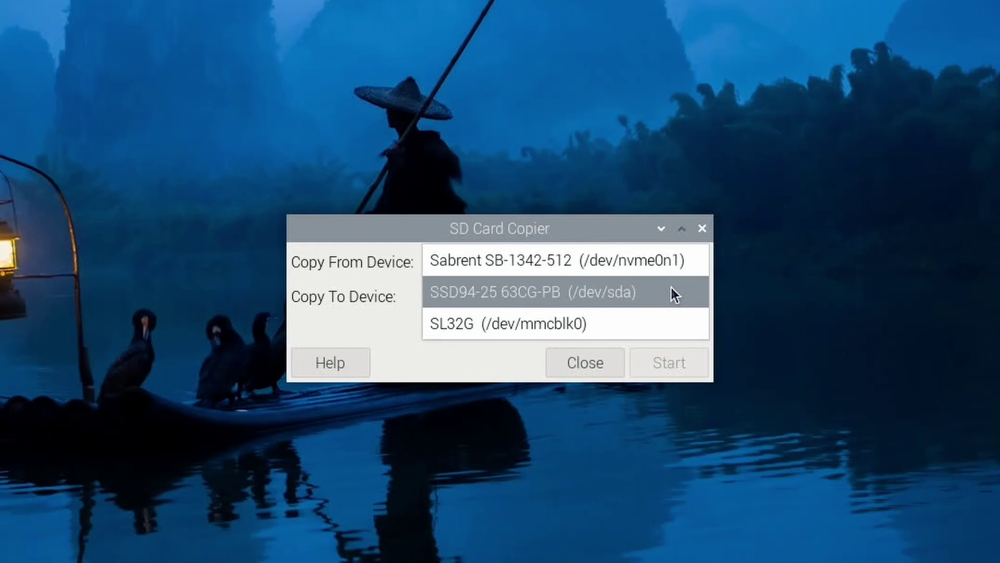
pyautogui.click(649, 319)
pyautogui.click(650, 303)
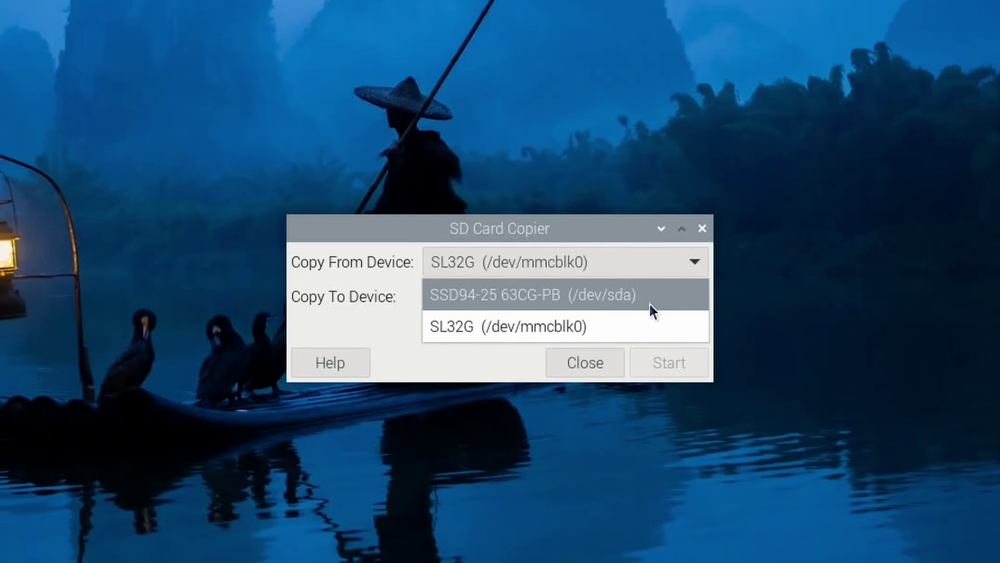
pyautogui.click(646, 298)
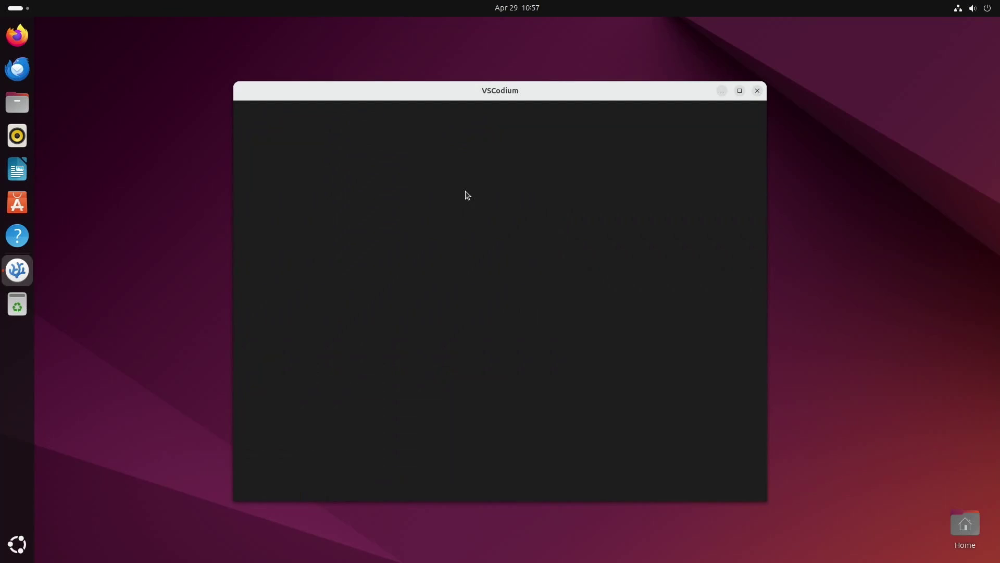
# Step: Maximize the VSCodium window and load rpilocator.com in a new Firefox tab
pyautogui.click(741, 91)
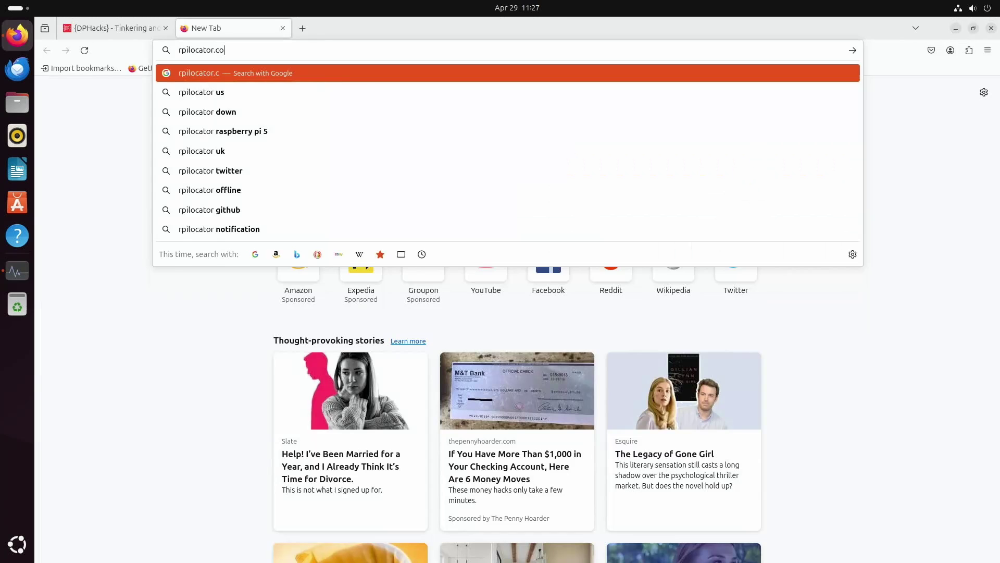
pyautogui.write('m')
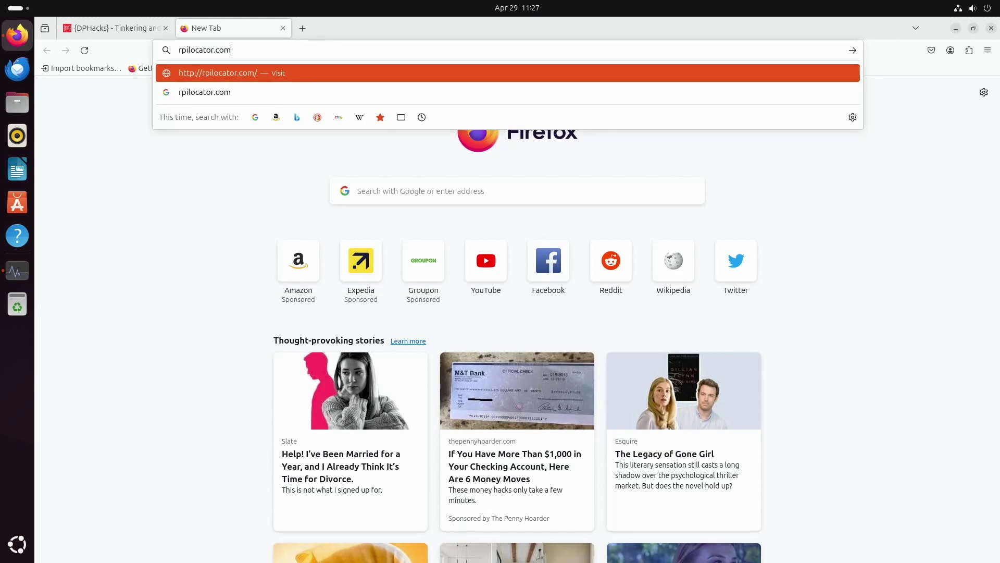
pyautogui.press('Return')
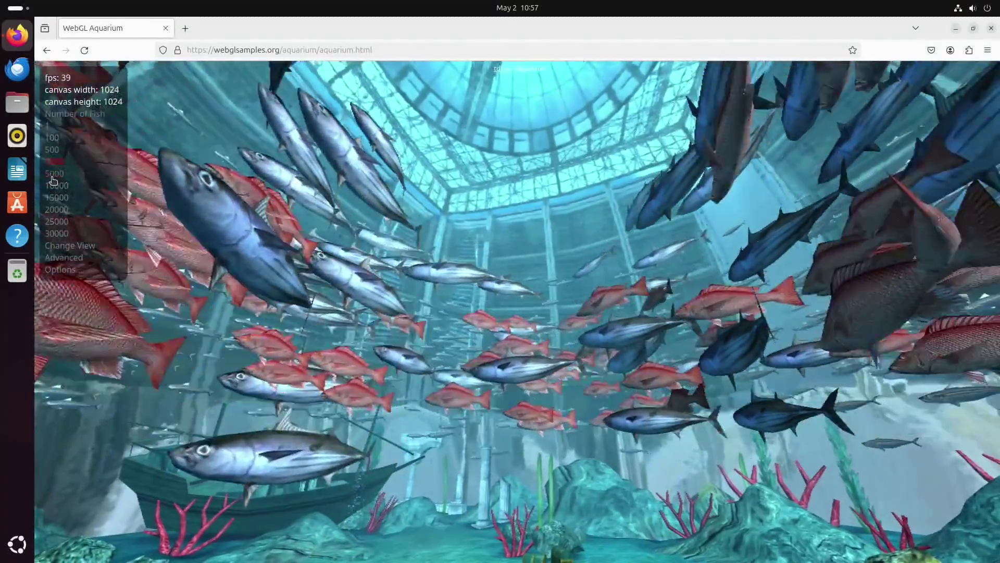
# Step: Switch WebGL Aquarium to a much larger fish count, then launch System Monitor
pyautogui.click(53, 180)
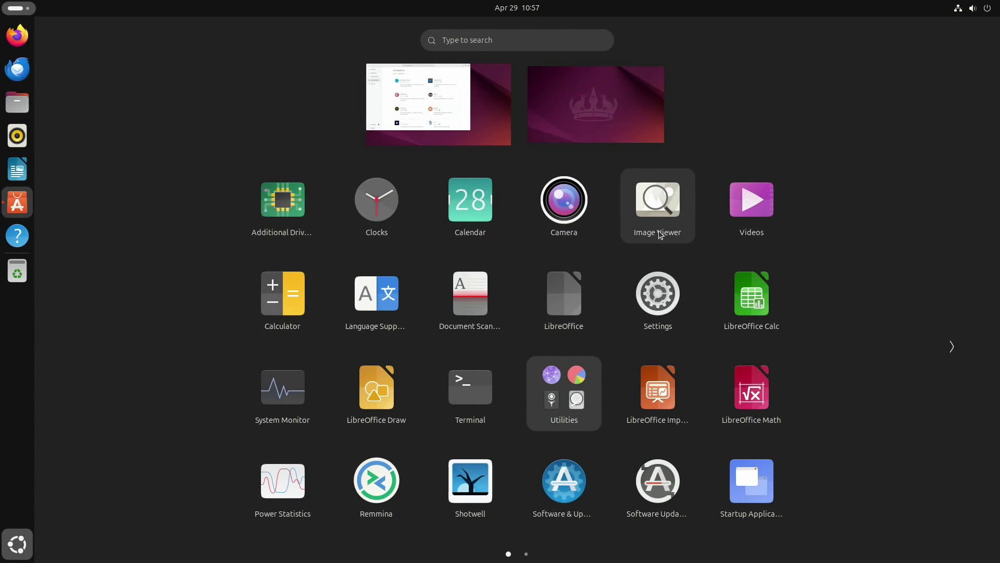
pyautogui.scroll(-1, 659, 233)
pyautogui.scroll(1, 659, 236)
pyautogui.click(284, 404)
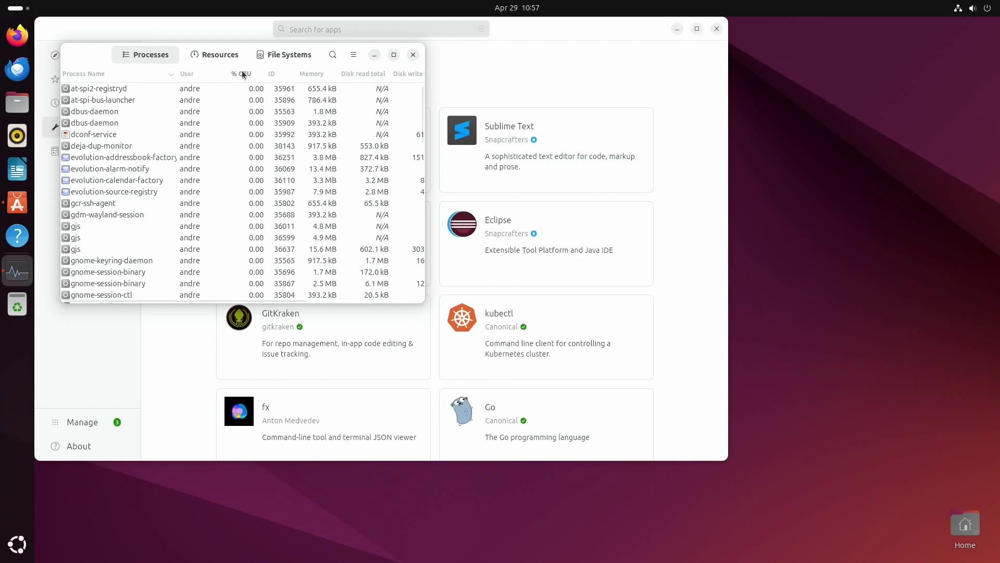
# Step: Show the Resources graphs and enlarge the System Monitor window to reveal Disk activity
pyautogui.click(225, 61)
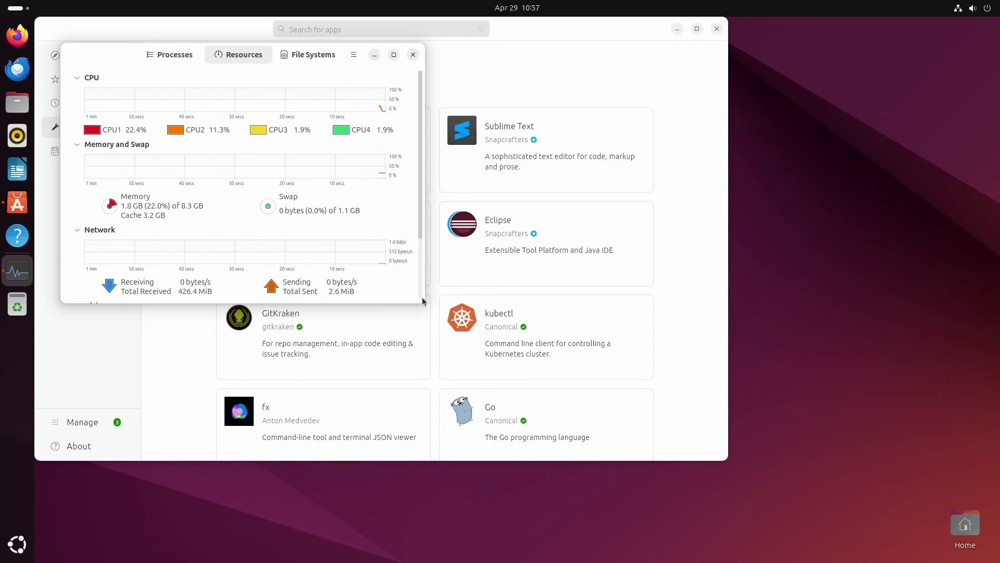
pyautogui.moveTo(423, 305); pyautogui.dragTo(651, 404)
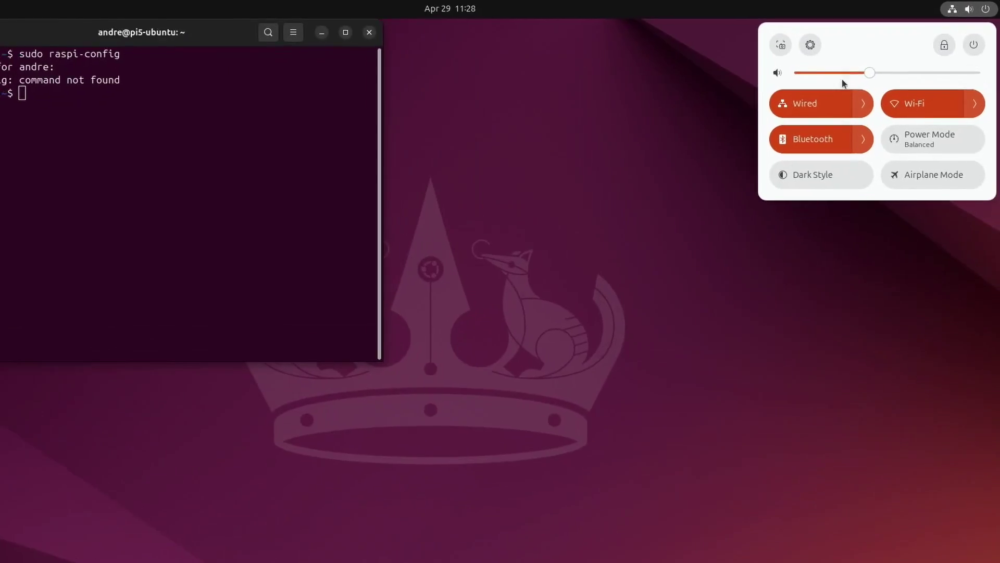
# Step: Turn Wi-Fi off from the Quick Settings panel
pyautogui.click(911, 115)
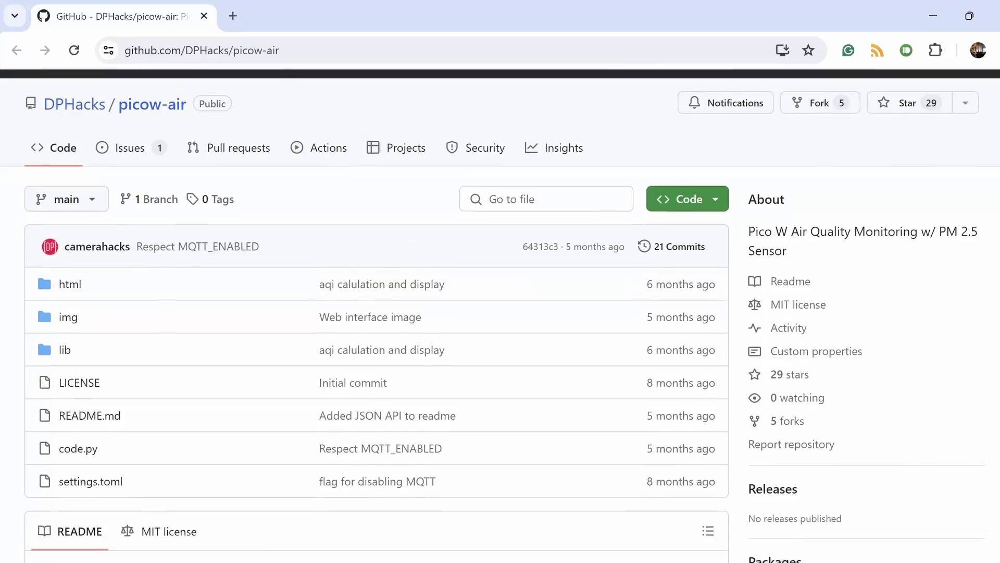
# Step: Scroll down through the picow-air repository's README and its code.py source in Chrome
pyautogui.scroll(-5, 375, 313)
pyautogui.scroll(-5, 375, 313)
pyautogui.scroll(-10, 375, 313)
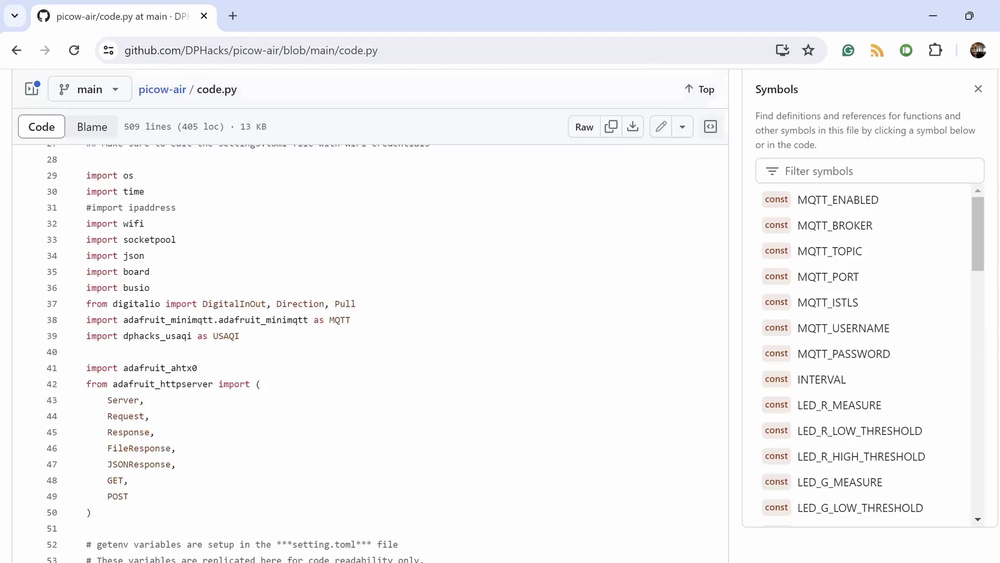
pyautogui.scroll(-6, 365, 338)
pyautogui.scroll(-9, 365, 339)
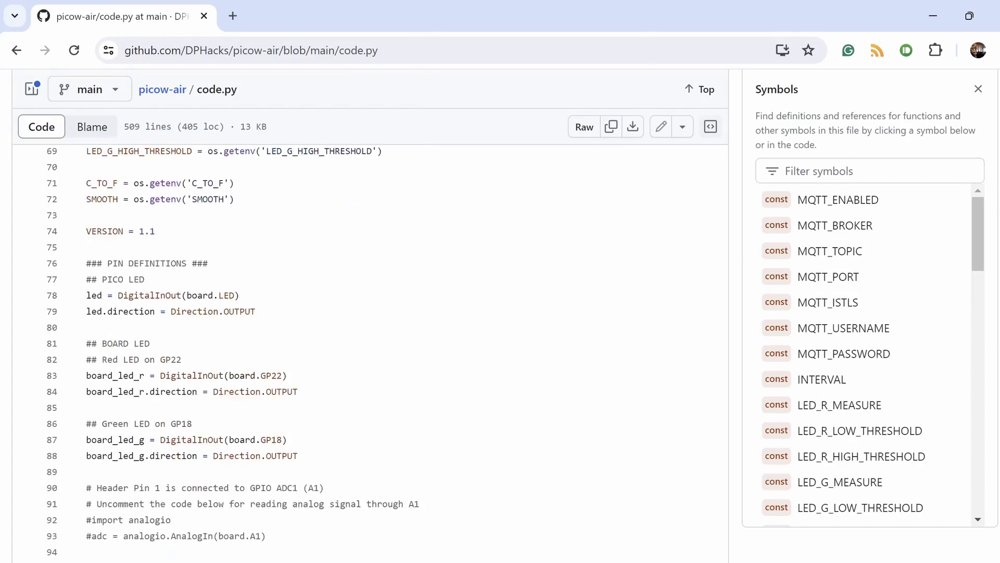
pyautogui.scroll(-3, 364, 339)
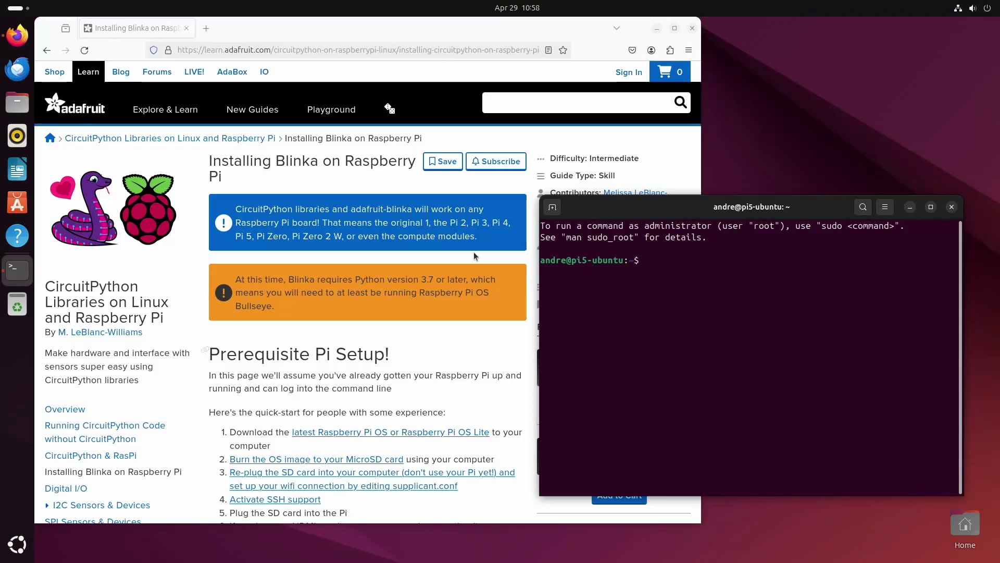
pyautogui.scroll(-11, 493, 254)
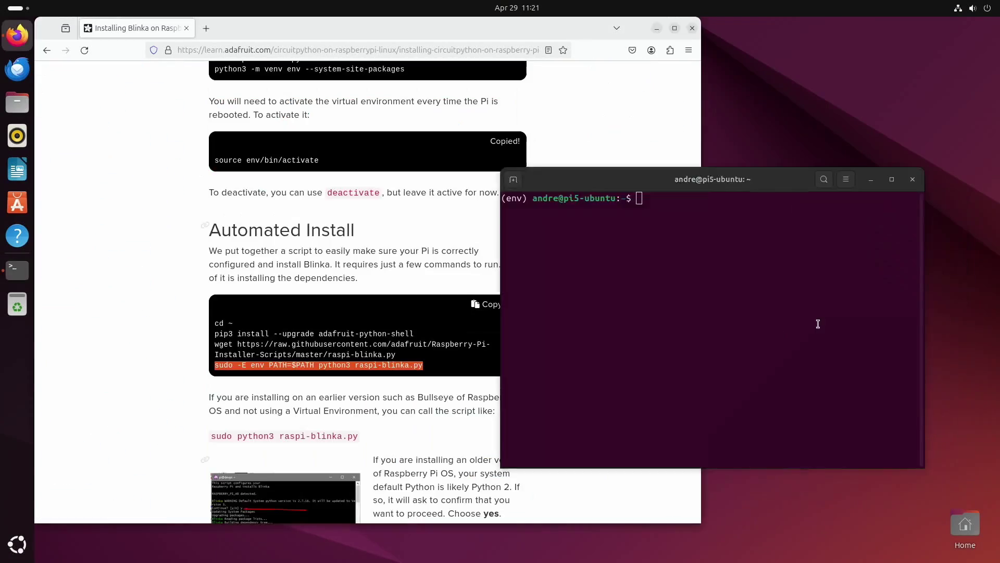
# Step: Paste the copied raspi-blinka.py install command into the terminal and run it
pyautogui.rightClick(673, 246)
pyautogui.click(712, 286)
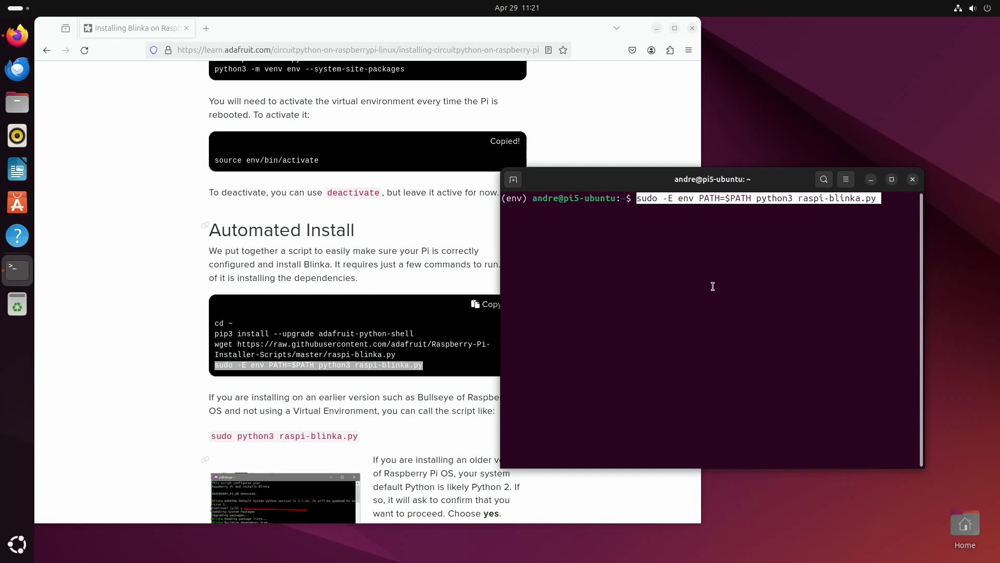
pyautogui.press('Return')
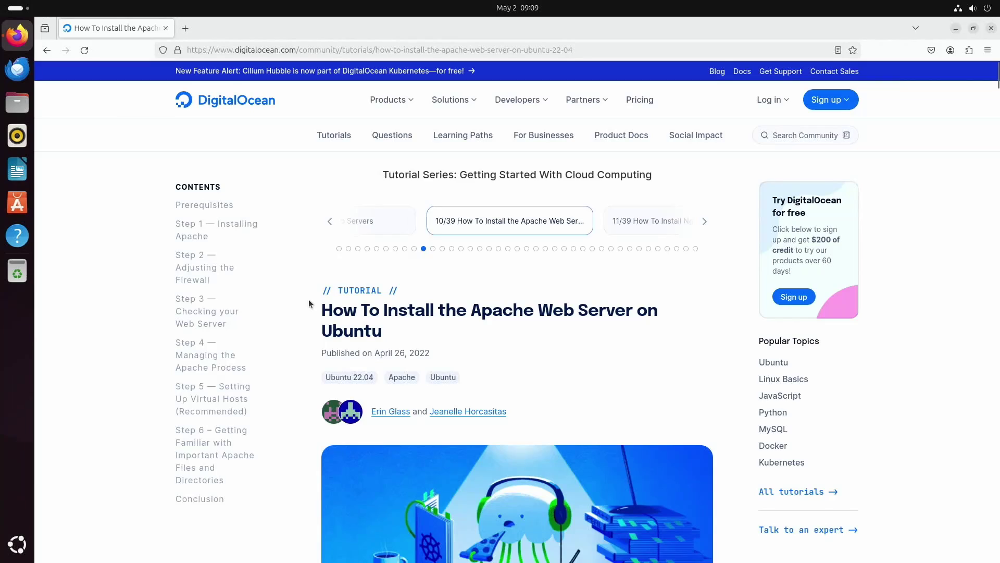
# Step: Accept the DigitalOcean cookie notice with AGREE & PROCEED
pyautogui.scroll(-4, 660, 477)
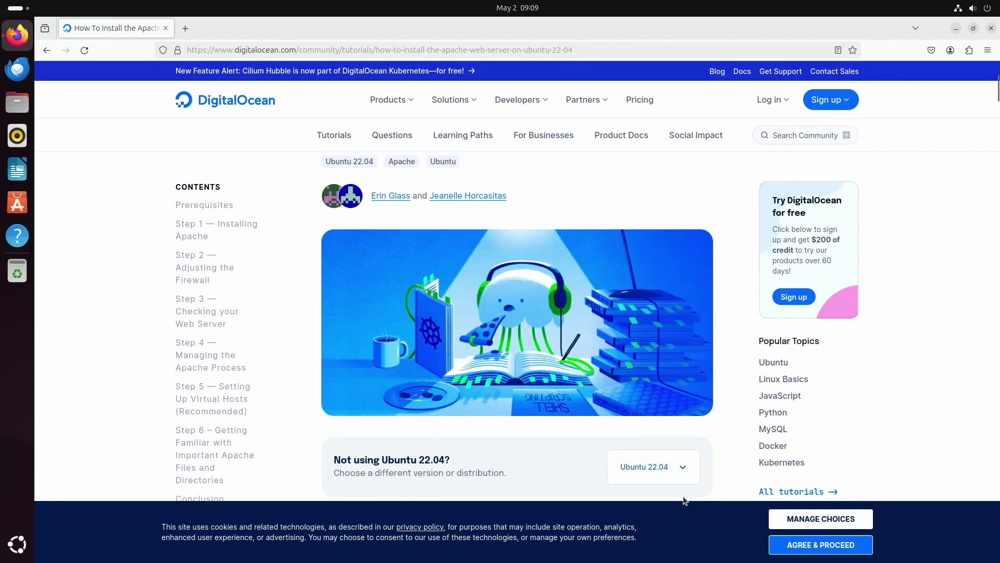
pyautogui.click(820, 545)
pyautogui.scroll(-5, 749, 217)
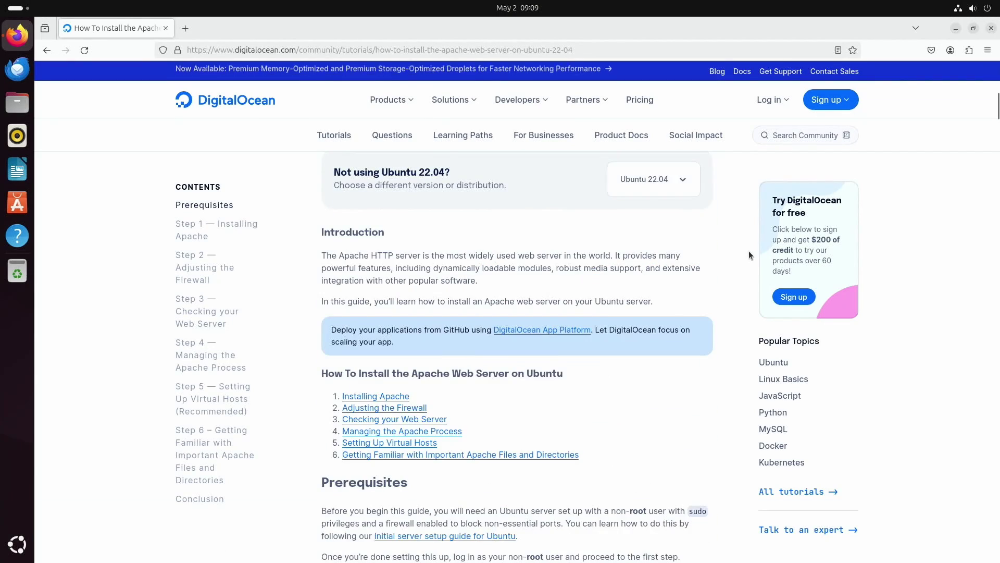
pyautogui.scroll(-1, 749, 251)
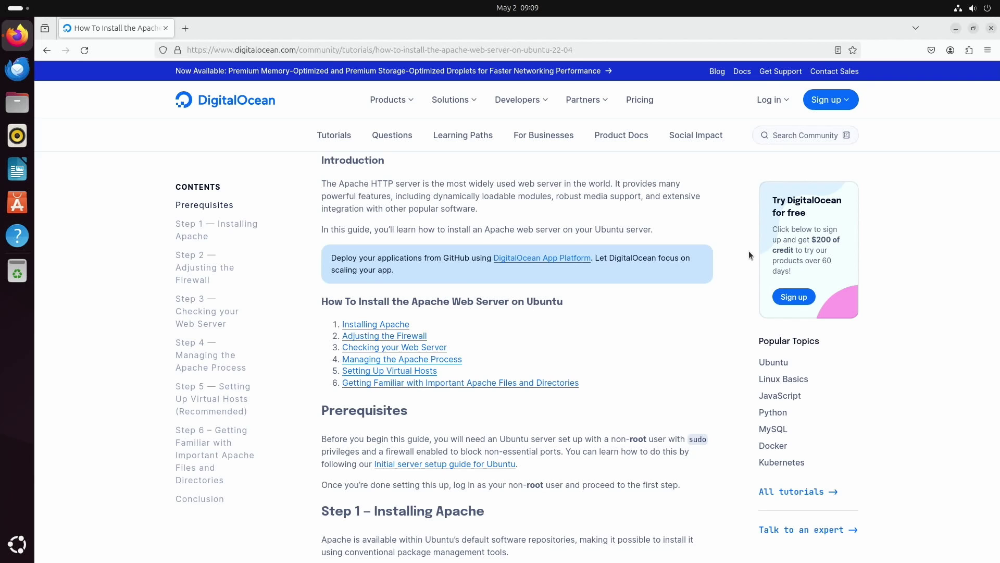
# Step: Search the community for 'ubuntu nginx' and open How To Install Nginx on Ubuntu 22.04
pyautogui.hotkey('ctrl', 'k')
pyautogui.write('ubuntu nginx')
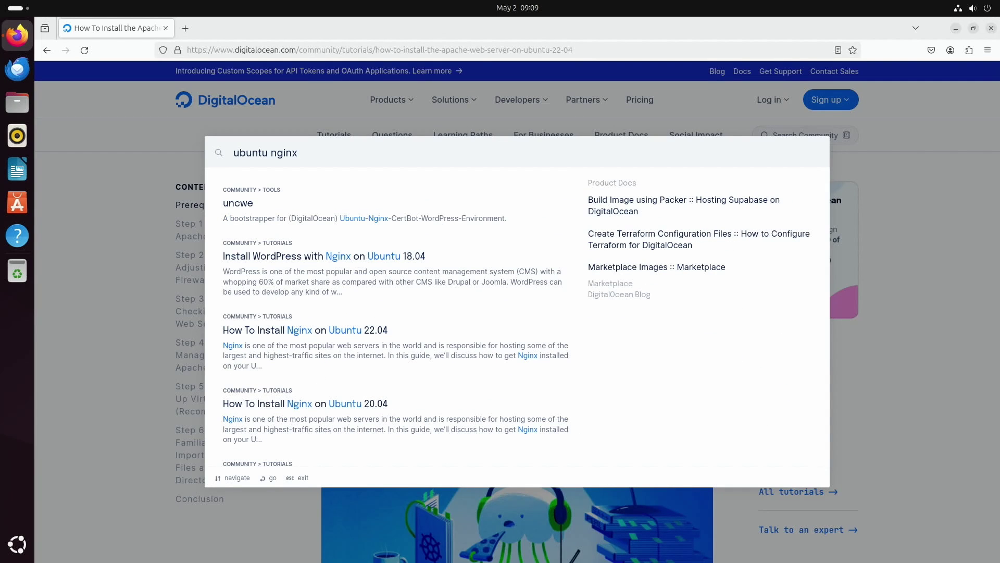
pyautogui.click(335, 331)
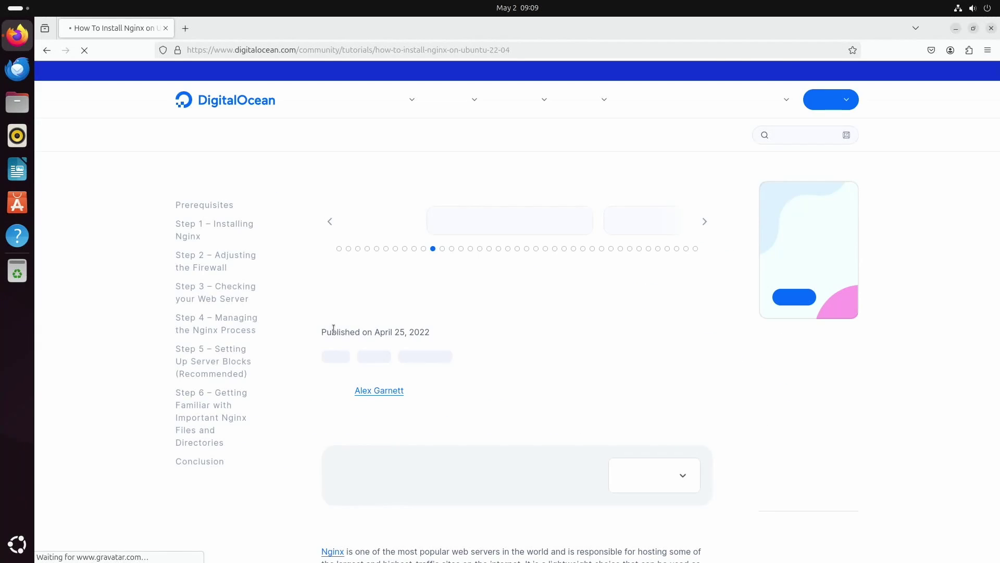
pyautogui.scroll(-7, 736, 334)
pyautogui.scroll(-12, 736, 333)
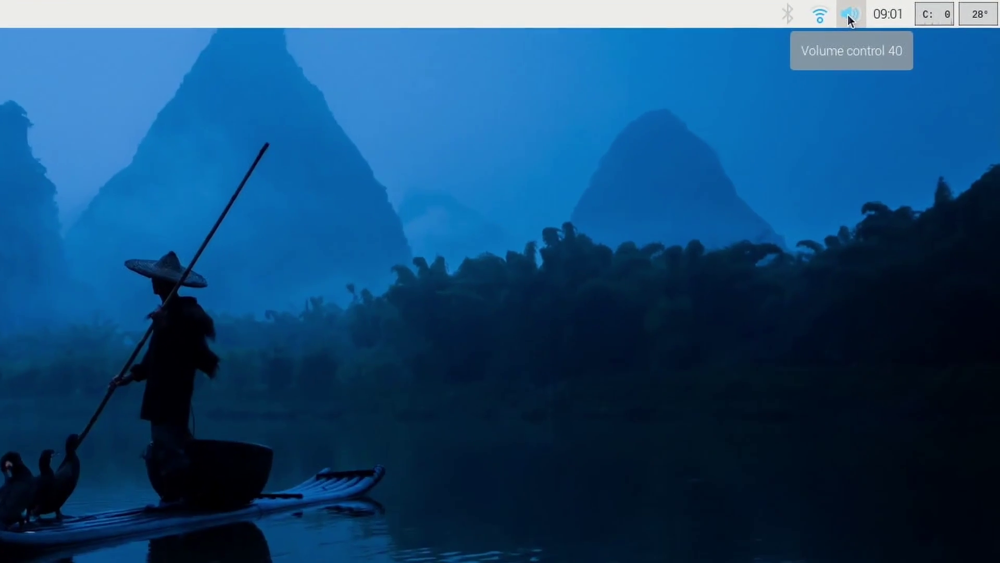
# Step: Check the volume level, then show the Wi-Fi network list and its Advanced Options
pyautogui.click(897, 9)
pyautogui.click(790, 20)
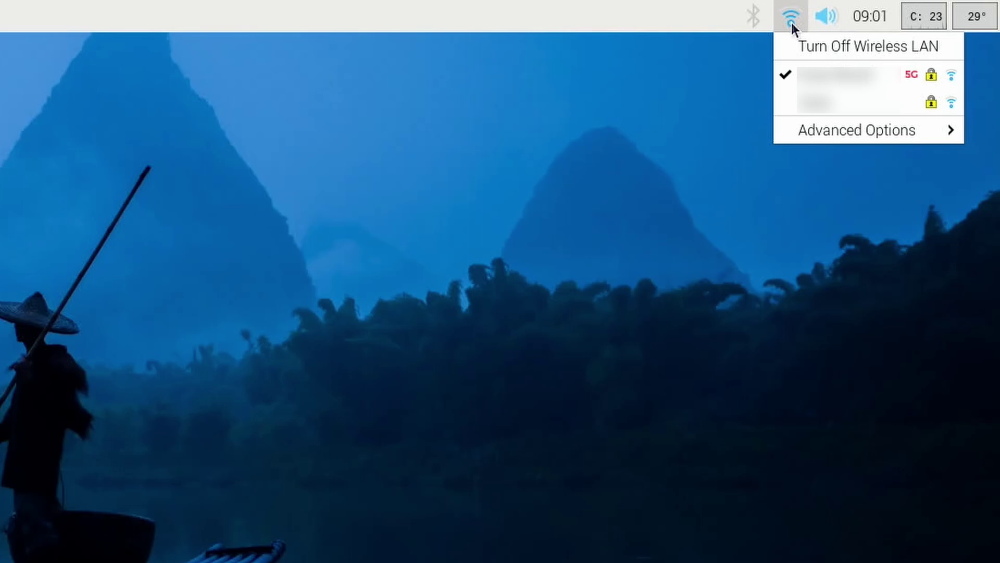
pyautogui.moveTo(803, 126)
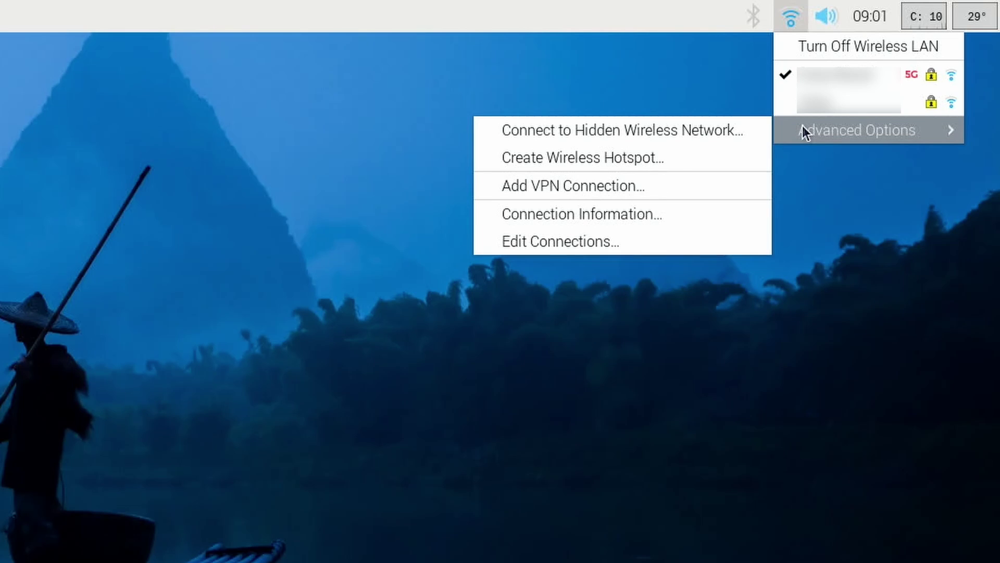